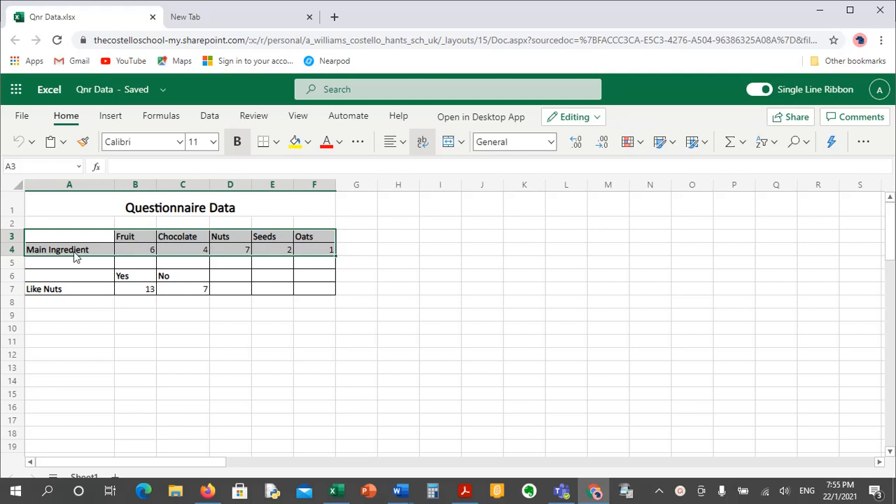
# Step: Insert a column chart from the Main Ingredient data and title it "Data from Questionnaire on Preferred Main Ingredient"
pyautogui.click(109, 121)
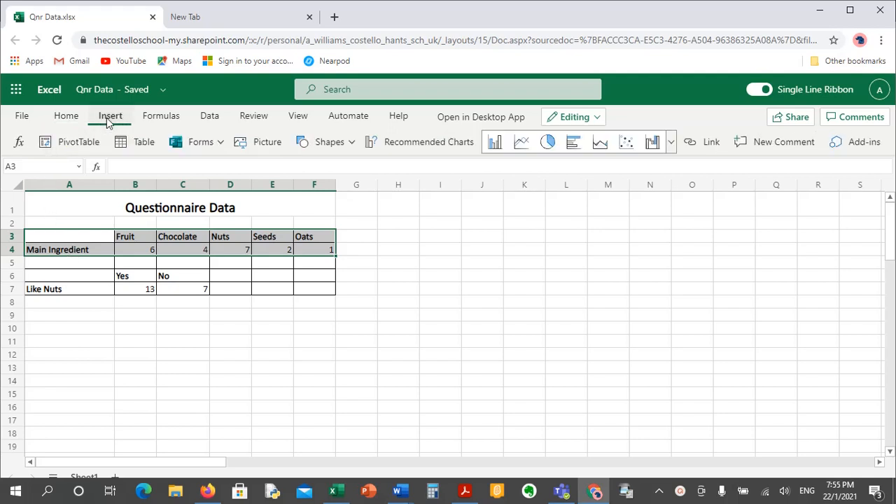
pyautogui.click(496, 143)
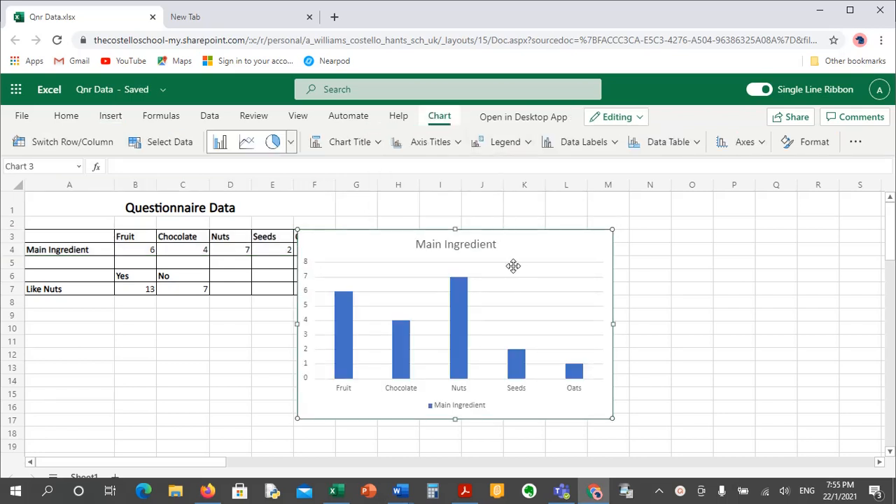
pyautogui.click(378, 142)
pyautogui.click(373, 359)
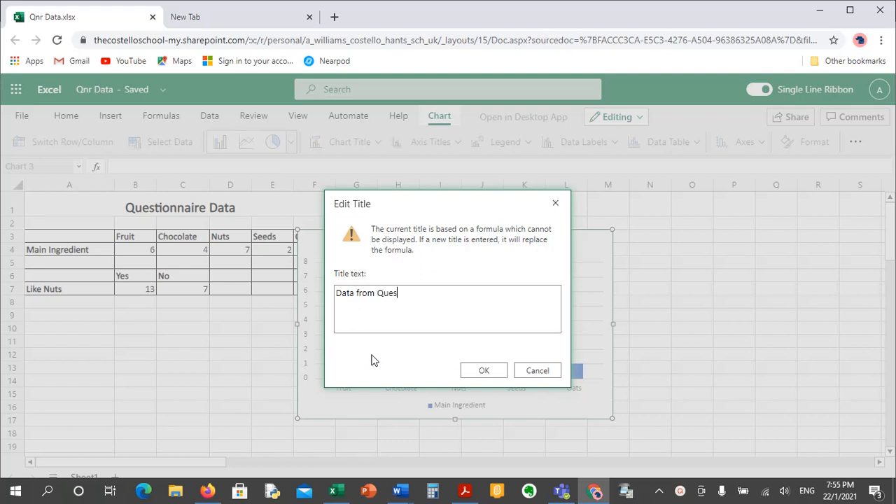
pyautogui.write('e on Preferred Main ')
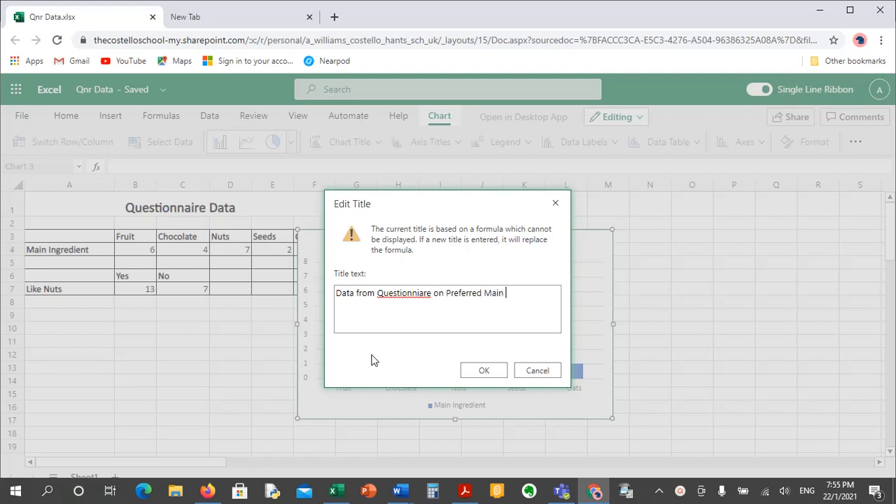
pyautogui.write('Ingredient')
pyautogui.rightClick(396, 299)
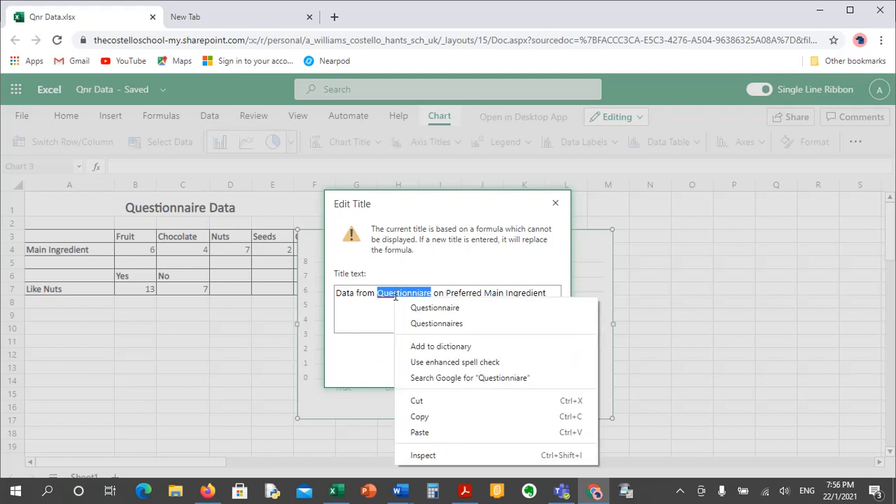
pyautogui.click(428, 308)
pyautogui.click(488, 367)
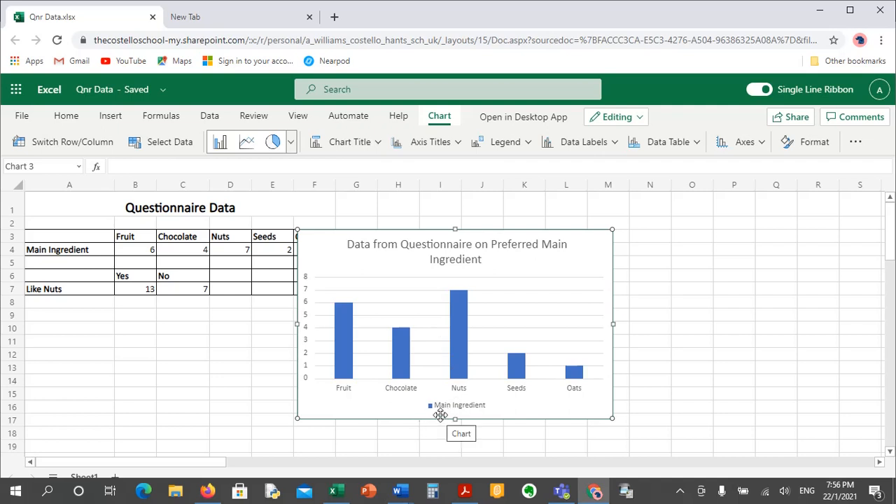
# Step: Remove the column chart's legend and add the title "Preferred Main Ingredient" below its horizontal axis
pyautogui.click(528, 143)
pyautogui.click(522, 183)
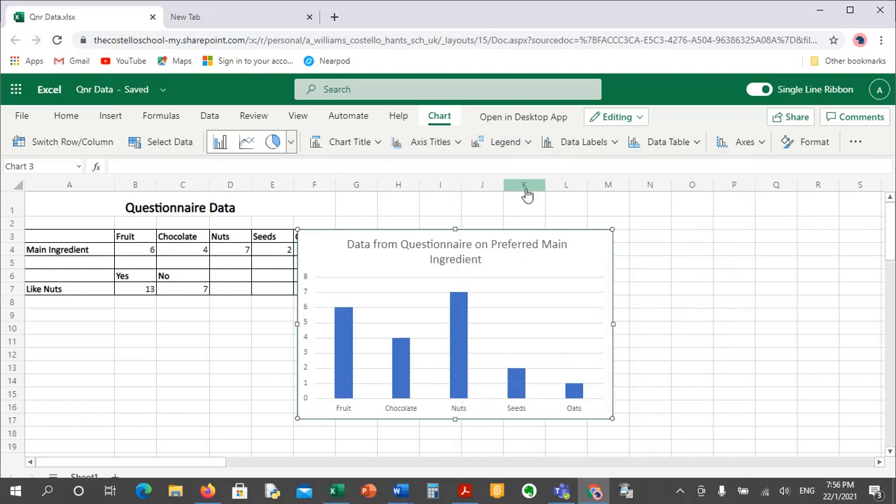
pyautogui.click(458, 144)
pyautogui.moveTo(452, 172)
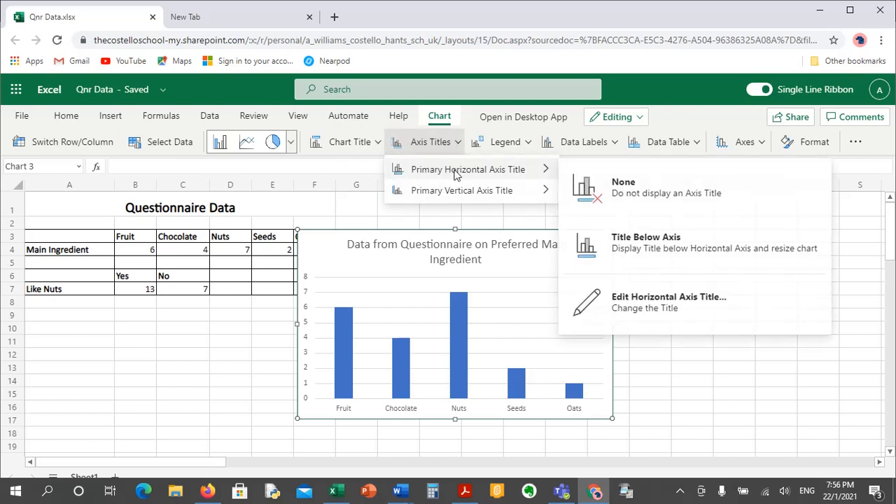
pyautogui.click(635, 250)
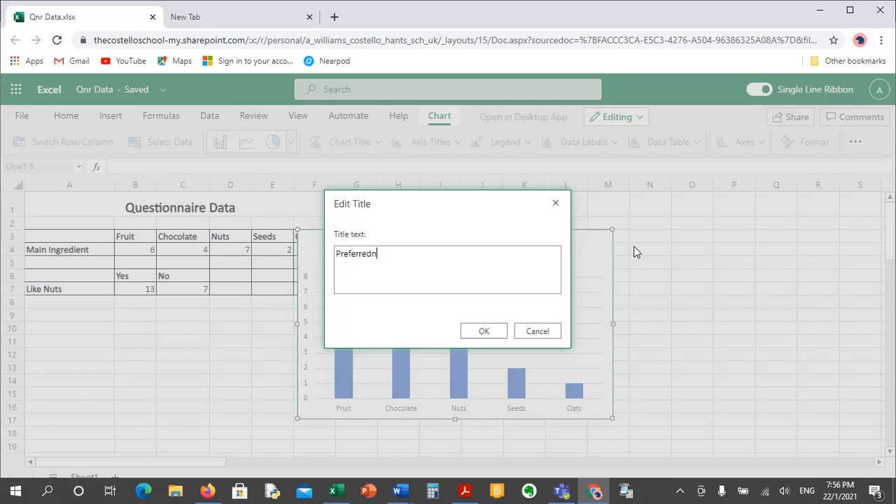
pyautogui.press('BackSpace')
pyautogui.press('BackSpace')
pyautogui.click(476, 330)
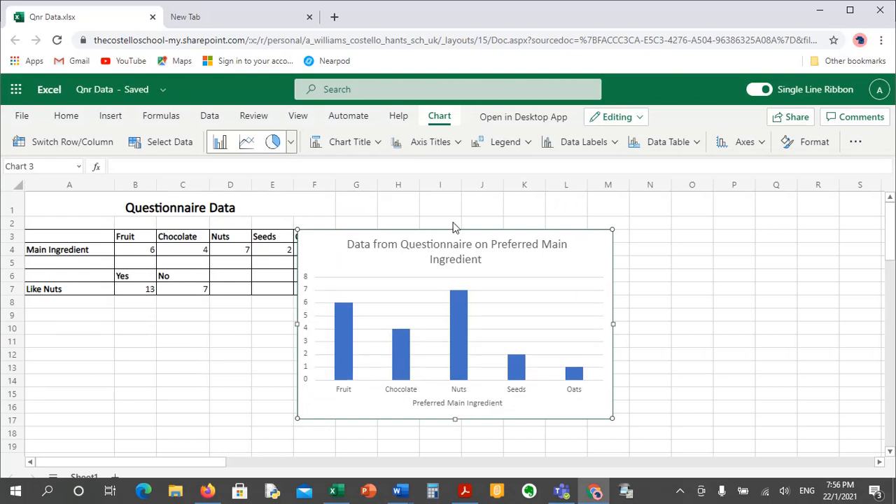
# Step: Add a horizontally written title "Number of Respondents" to the column chart's vertical axis
pyautogui.click(457, 142)
pyautogui.moveTo(474, 193)
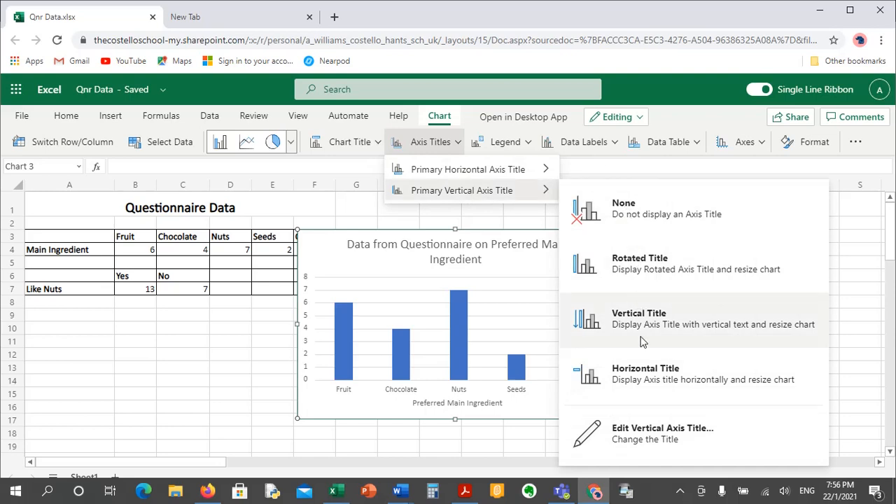
pyautogui.click(645, 379)
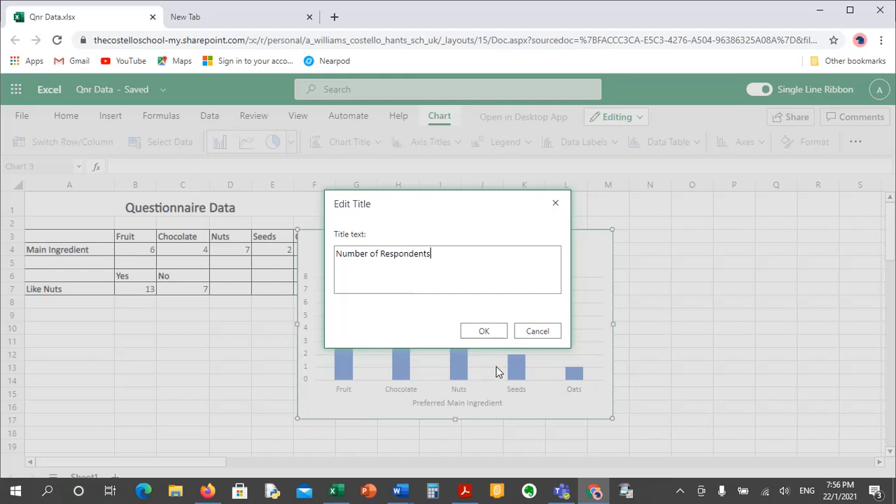
pyautogui.click(483, 332)
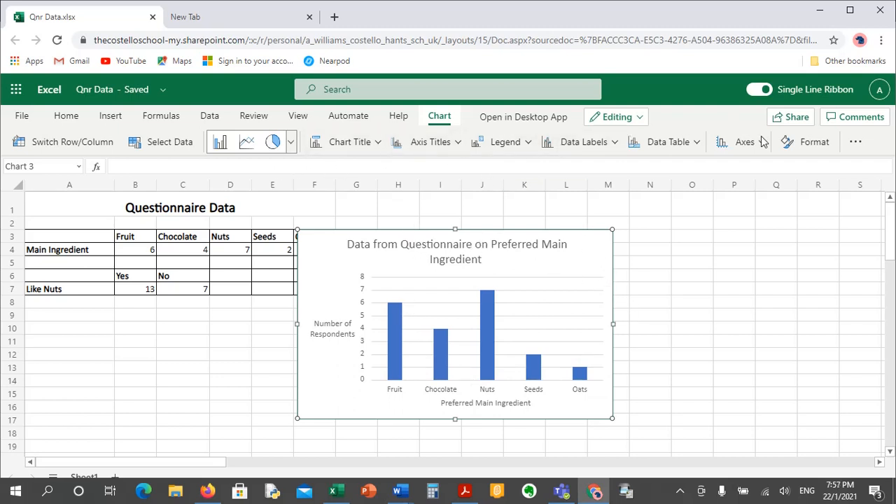
# Step: Examine the column chart's formatting options, including the chart title settings, and close them again
pyautogui.rightClick(581, 264)
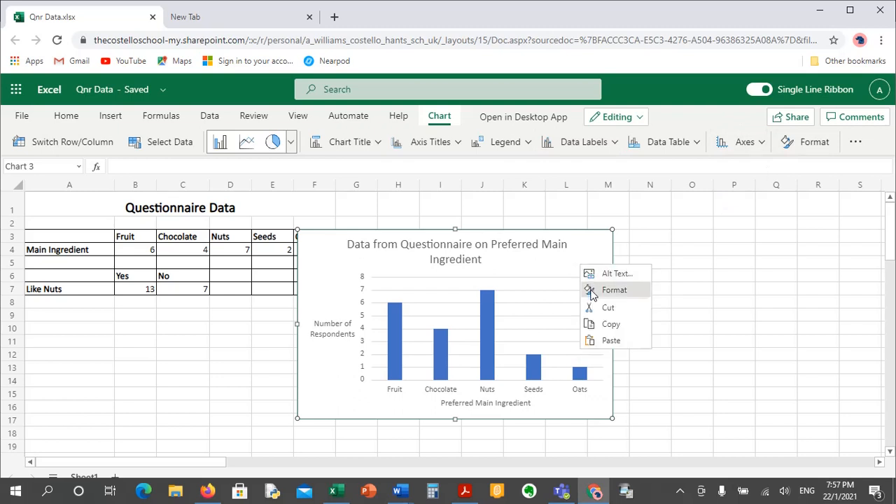
pyautogui.click(592, 291)
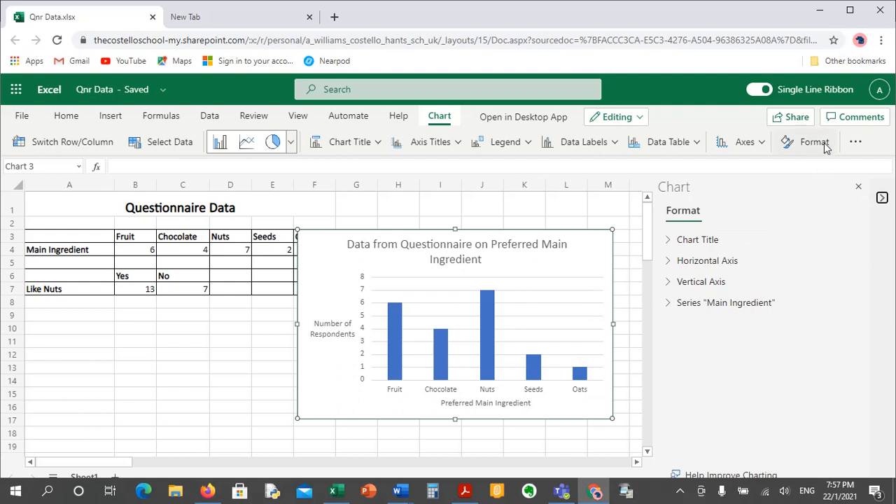
pyautogui.click(670, 243)
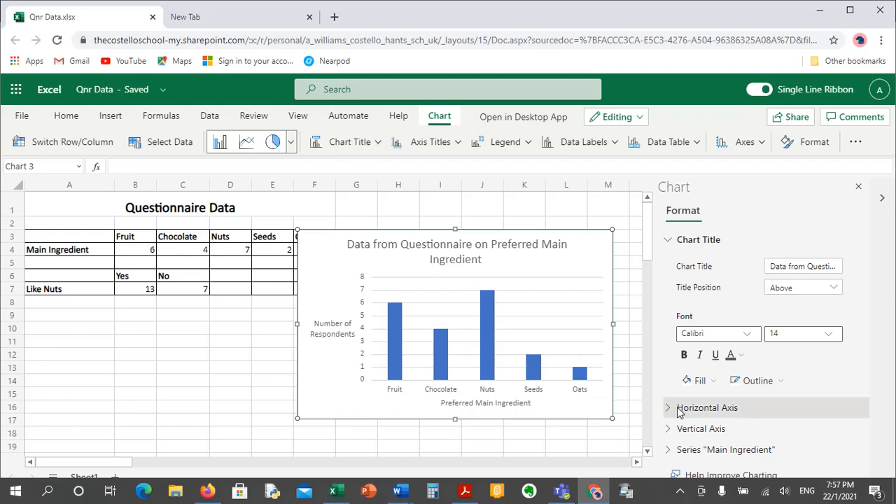
pyautogui.click(859, 187)
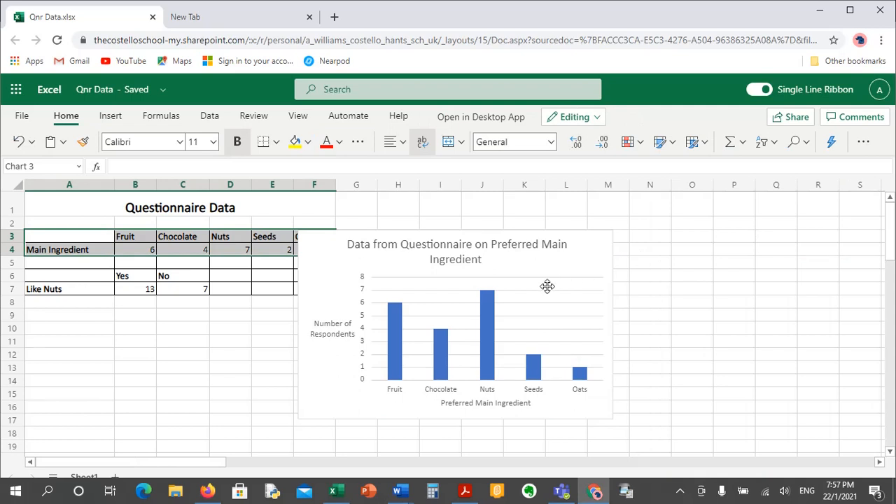
# Step: Add a new worksheet and paste a copy of Sheet1's column chart into it
pyautogui.click(115, 478)
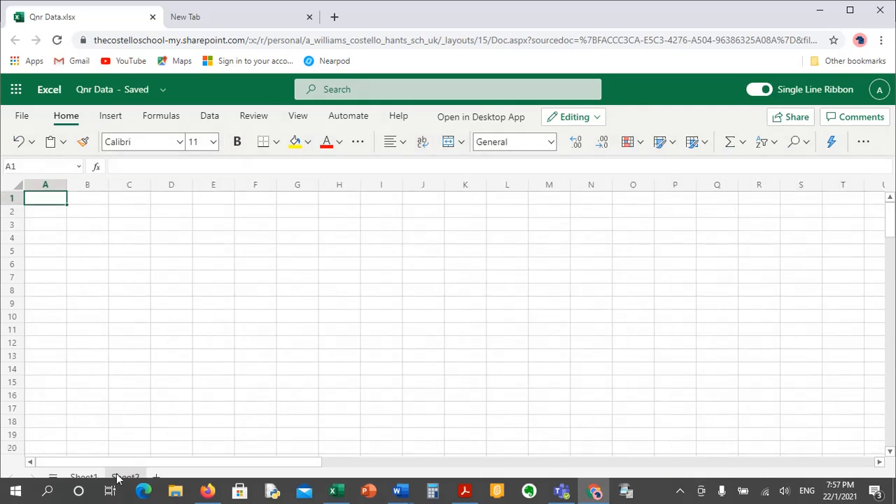
pyautogui.click(77, 477)
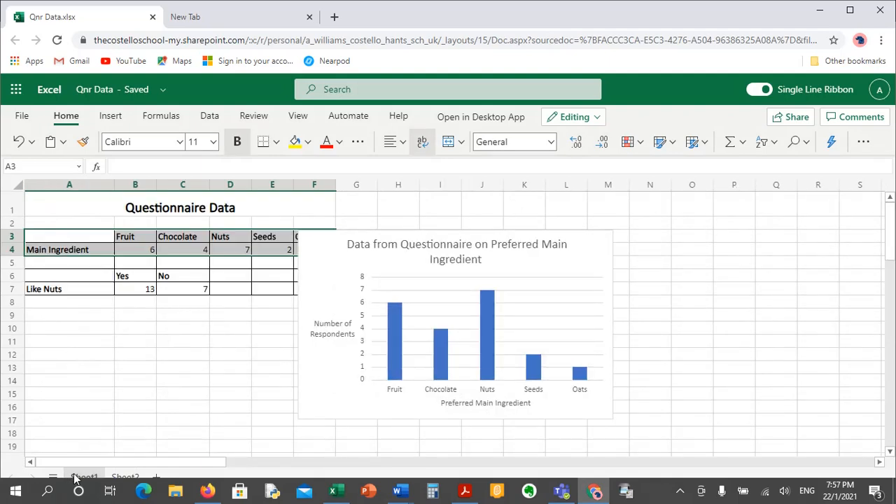
pyautogui.rightClick(516, 255)
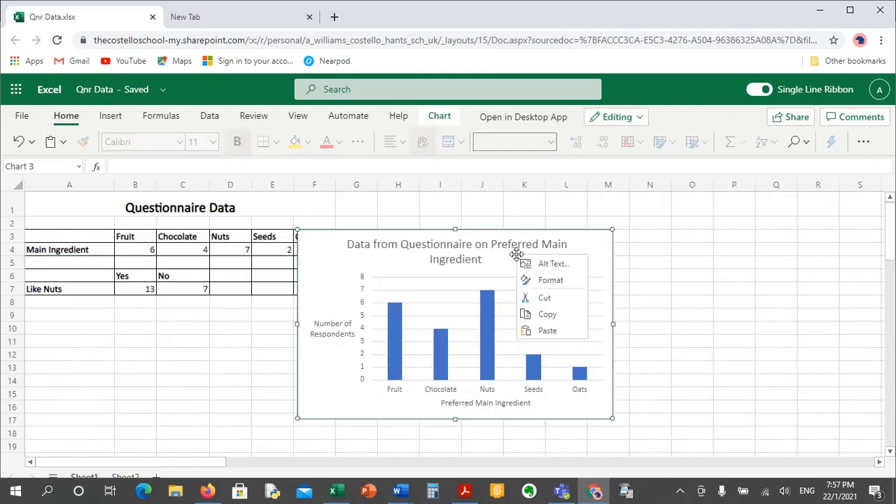
pyautogui.click(546, 316)
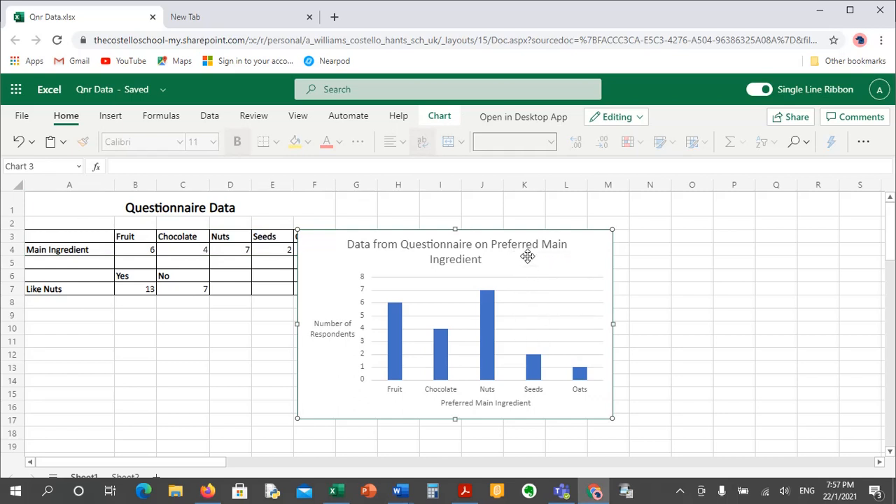
pyautogui.click(125, 476)
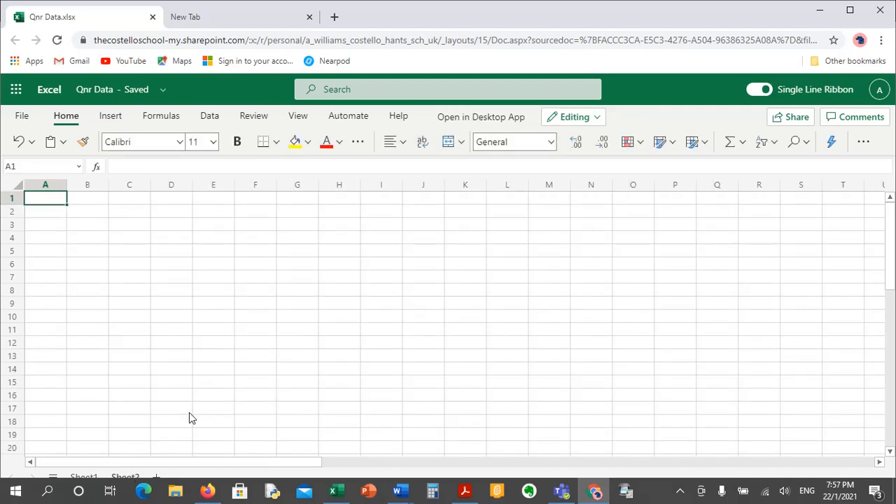
pyautogui.hotkey('ctrl', 'v')
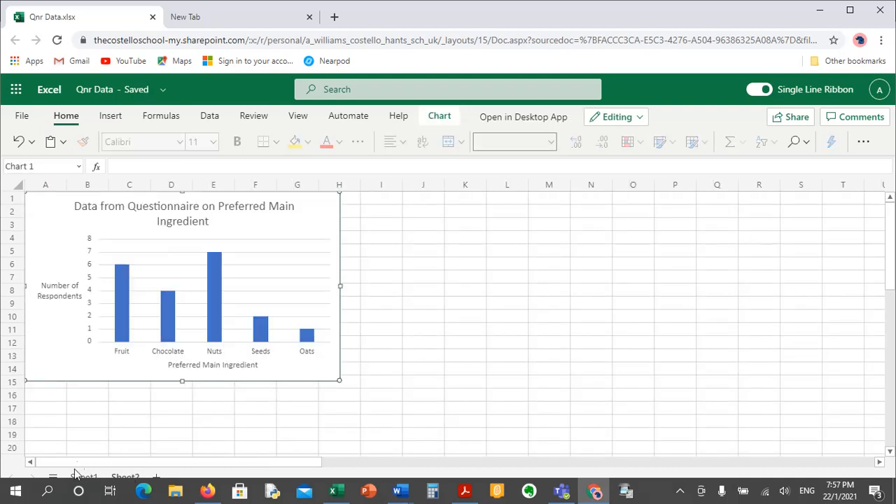
# Step: Delete the original column chart from Sheet1
pyautogui.click(81, 476)
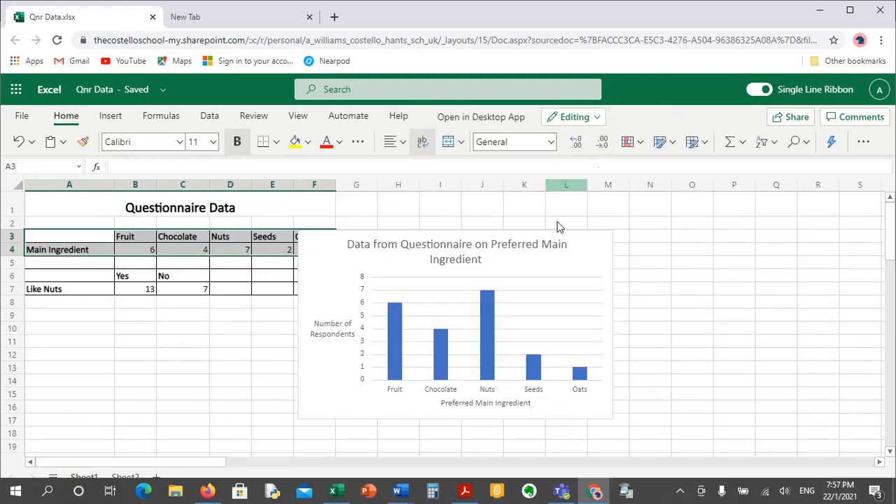
pyautogui.click(526, 248)
pyautogui.press('Delete')
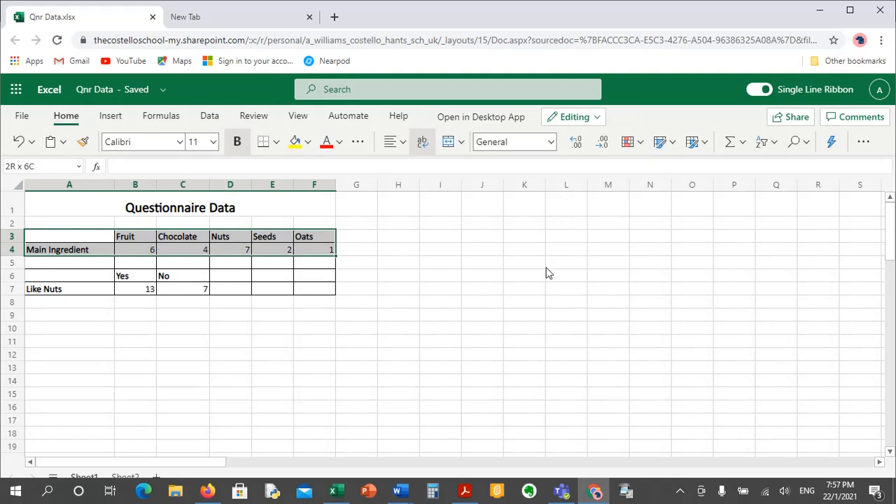
# Step: Insert a pie chart from the Main Ingredient data and title it "Data from Questionnaire on Preferred Main Ingredient"
pyautogui.click(114, 117)
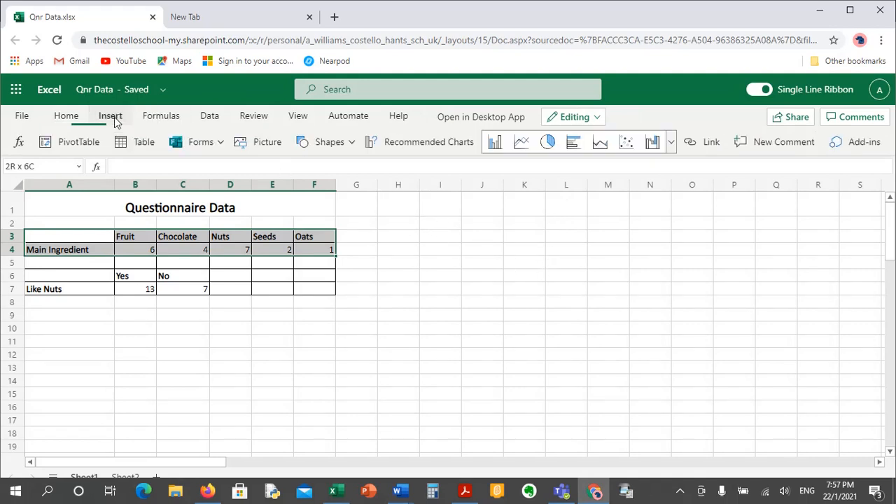
pyautogui.click(547, 142)
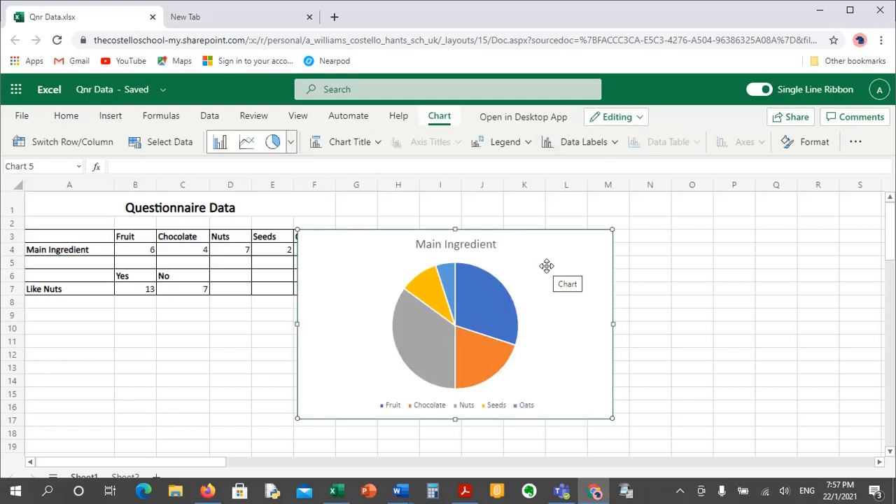
pyautogui.click(377, 140)
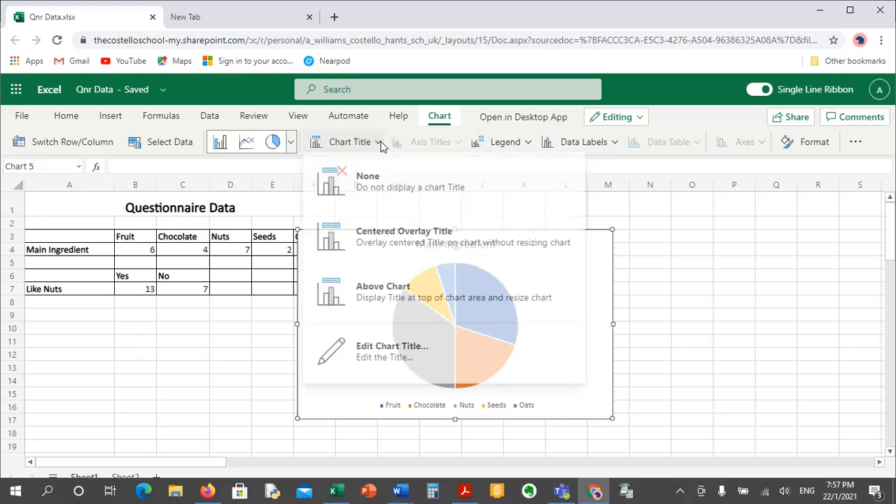
pyautogui.click(401, 351)
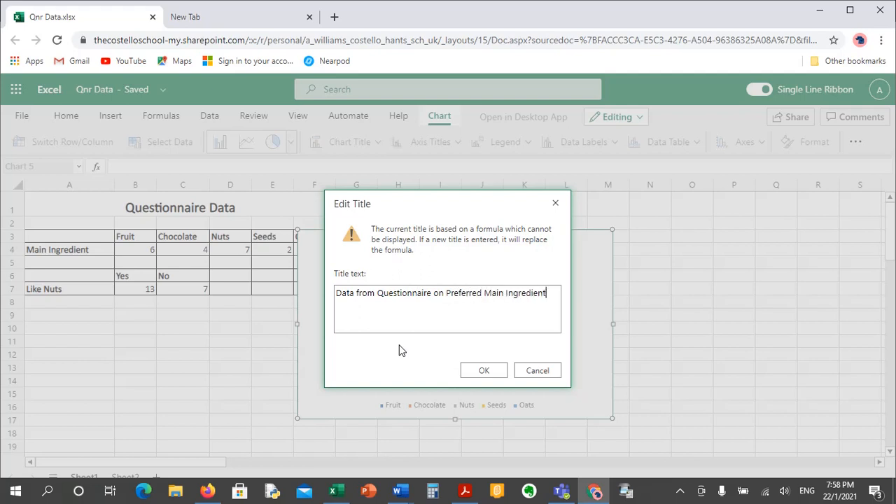
pyautogui.click(473, 374)
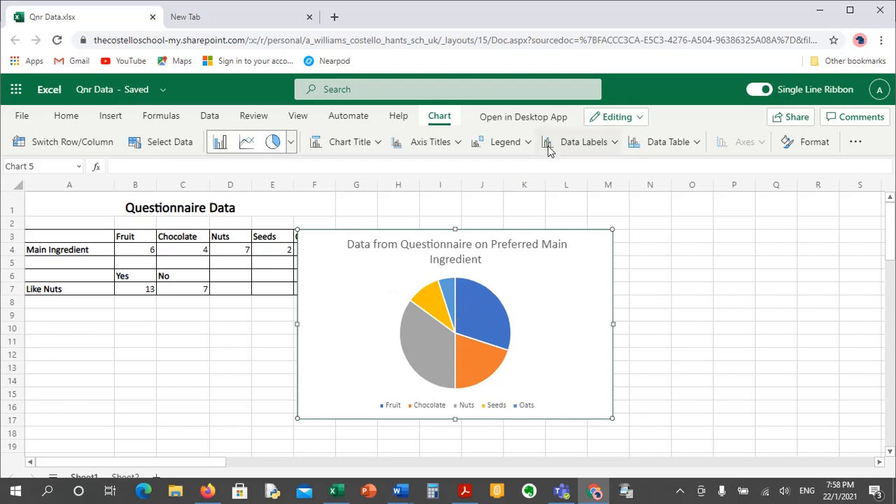
# Step: Add data labels to the pie chart, centered on the slices
pyautogui.click(615, 142)
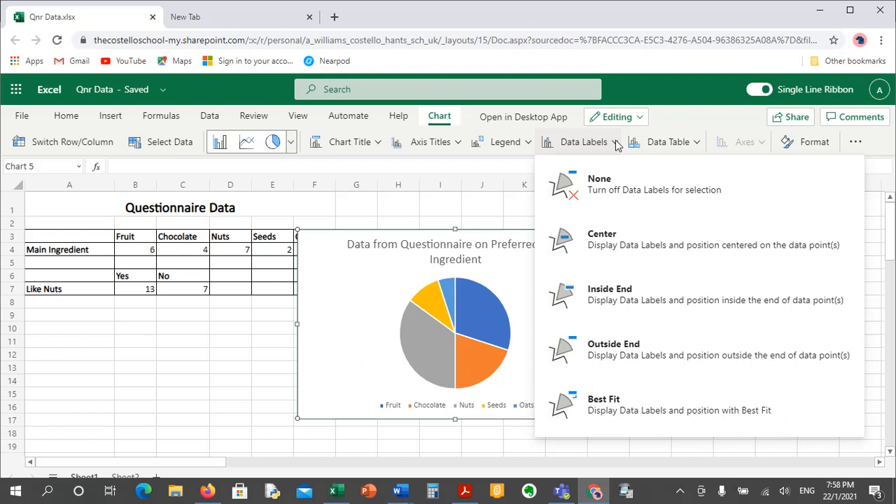
pyautogui.click(616, 240)
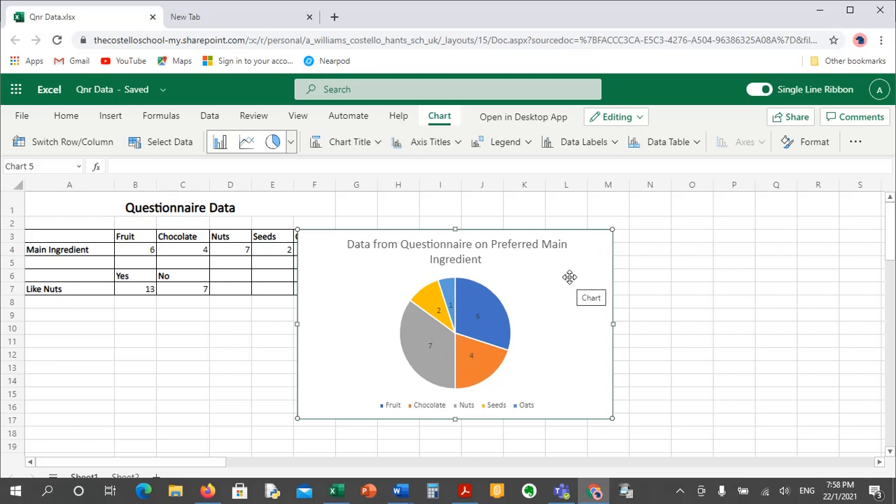
# Step: Format the Main Ingredient pie chart's data labels to show category name and percentage instead of value
pyautogui.rightClick(571, 280)
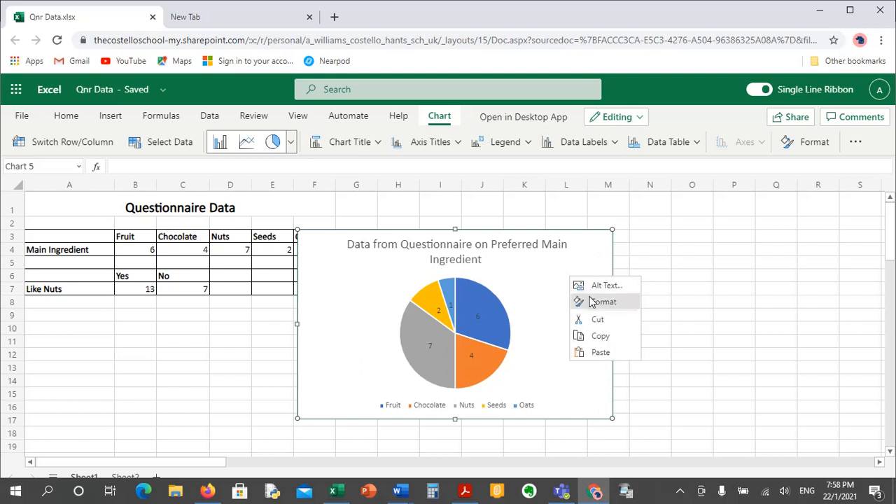
pyautogui.click(592, 303)
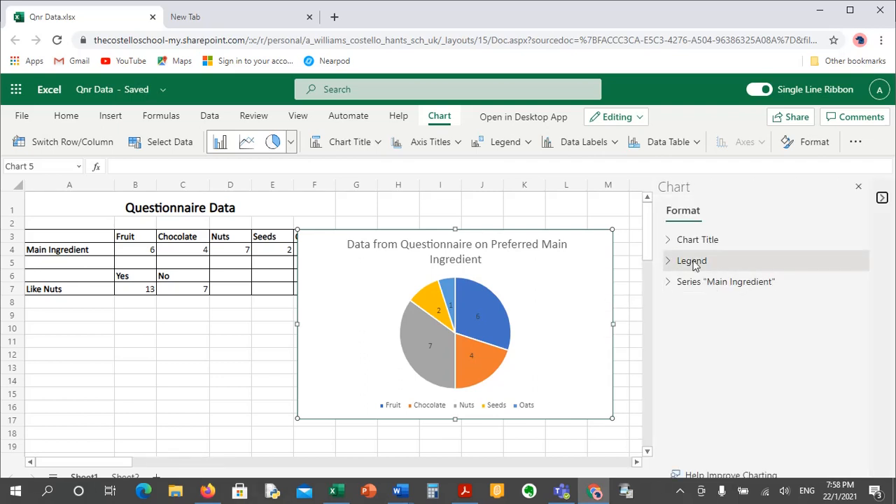
pyautogui.click(670, 282)
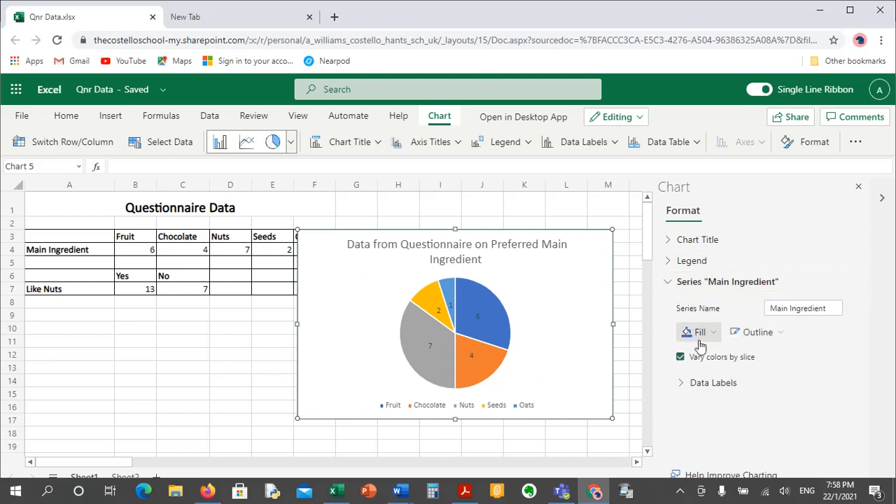
pyautogui.click(683, 387)
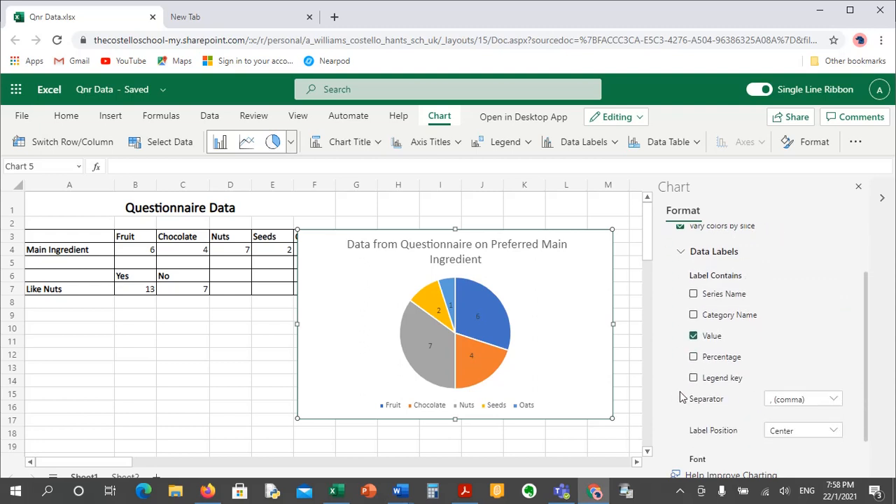
pyautogui.click(694, 358)
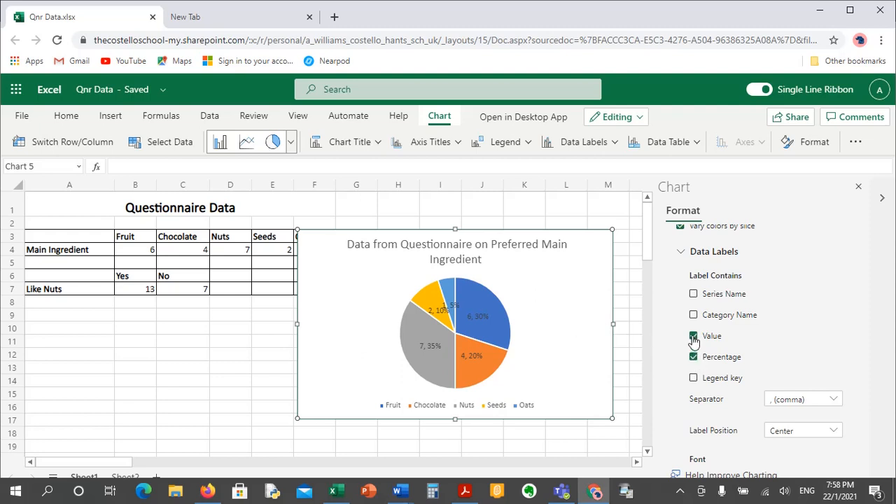
pyautogui.click(694, 338)
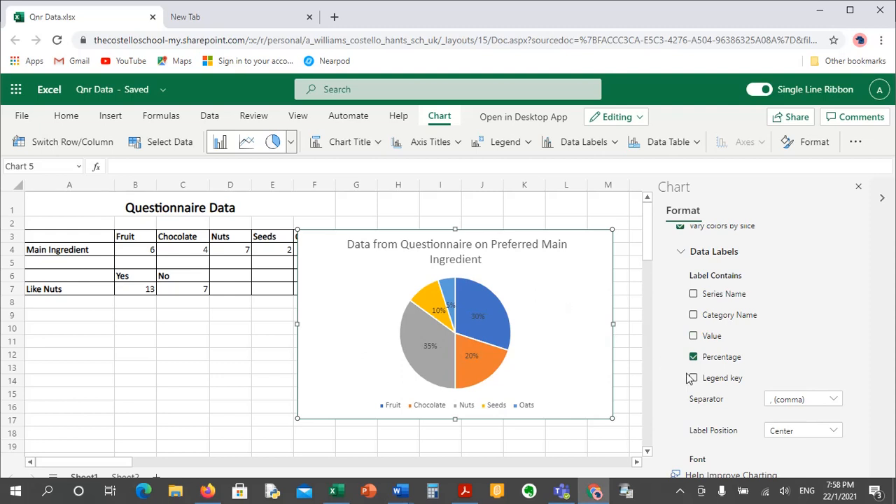
pyautogui.click(693, 315)
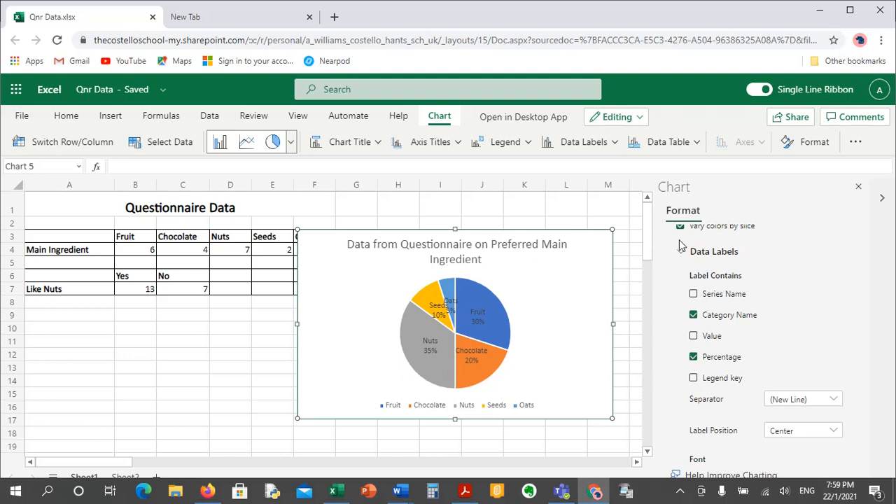
# Step: Turn off the legend on the Main Ingredient pie chart
pyautogui.click(530, 145)
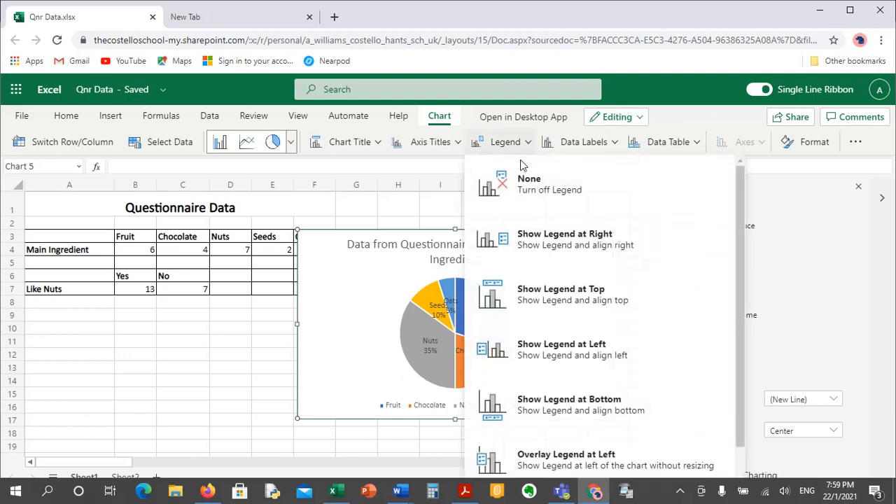
pyautogui.click(527, 191)
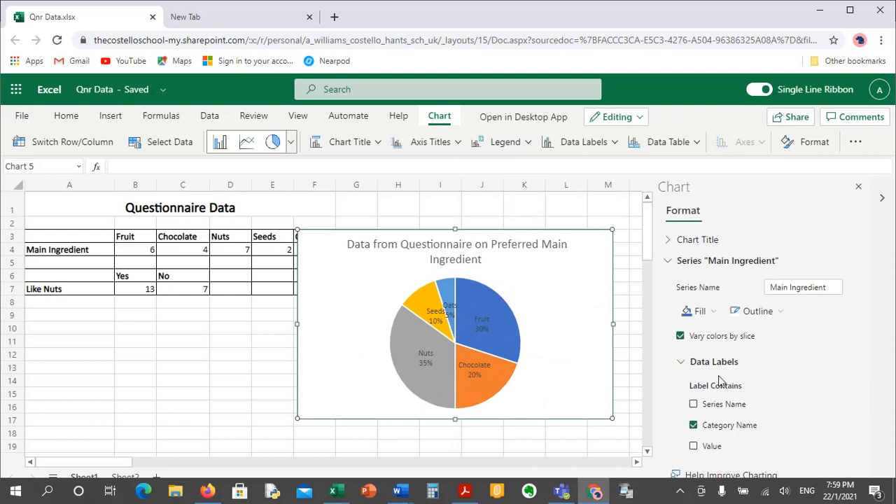
pyautogui.scroll(-5, 720, 380)
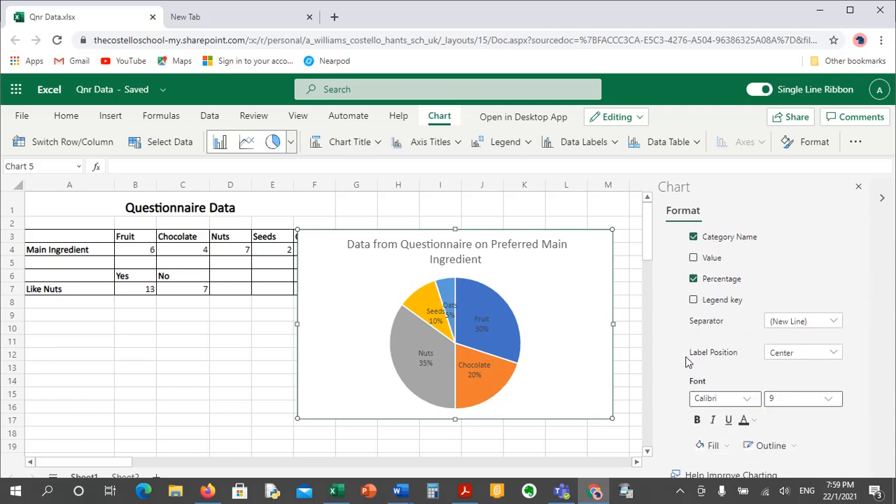
pyautogui.scroll(5, 688, 362)
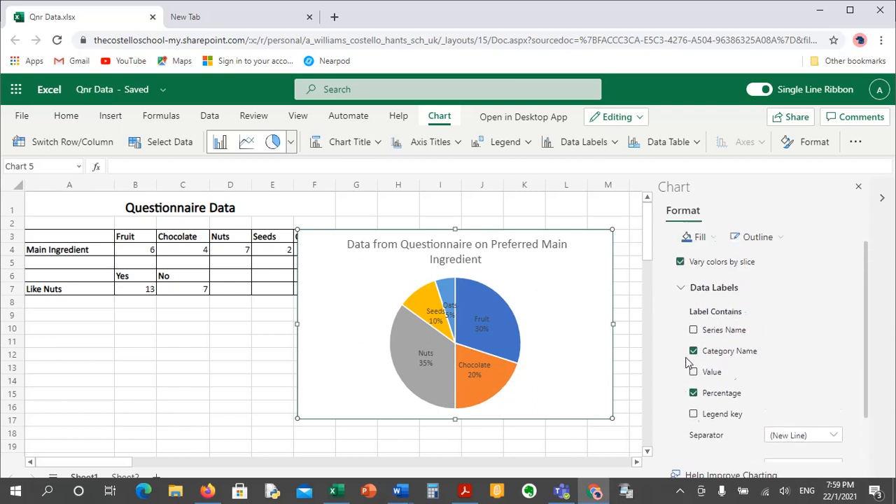
# Step: Cut the Main Ingredient pie chart from Sheet1 and paste it into Sheet2
pyautogui.click(553, 209)
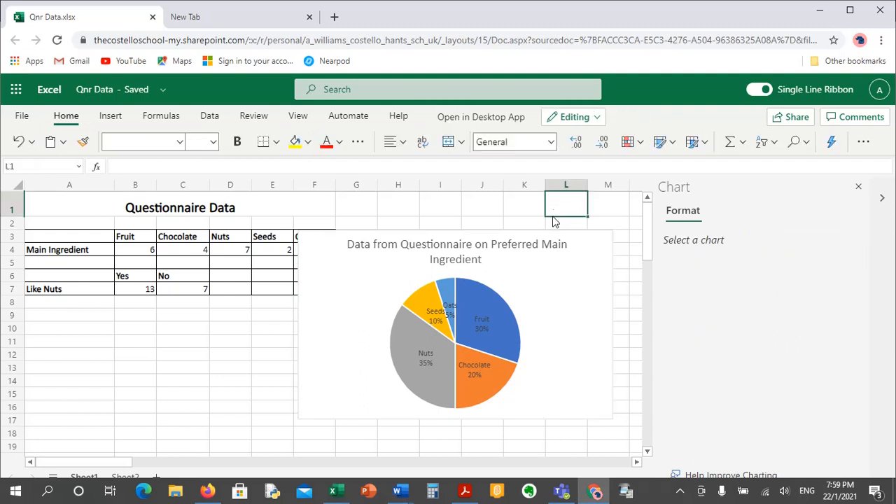
pyautogui.click(547, 278)
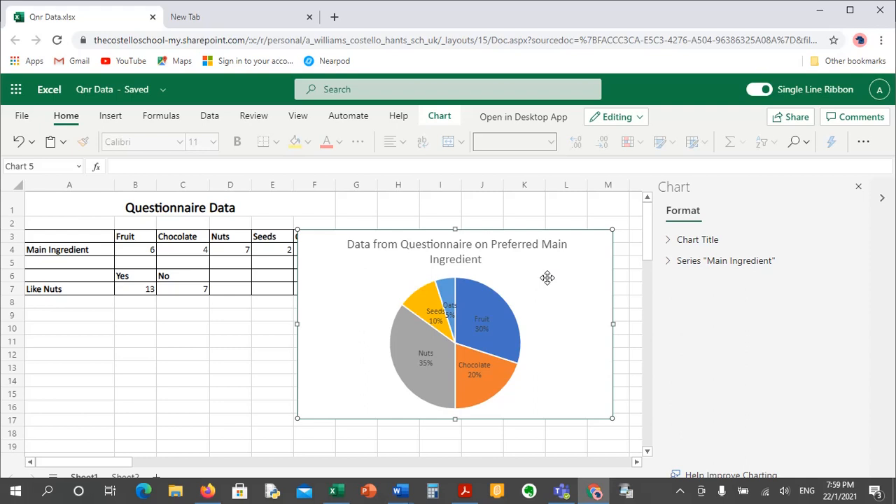
pyautogui.press('Delete')
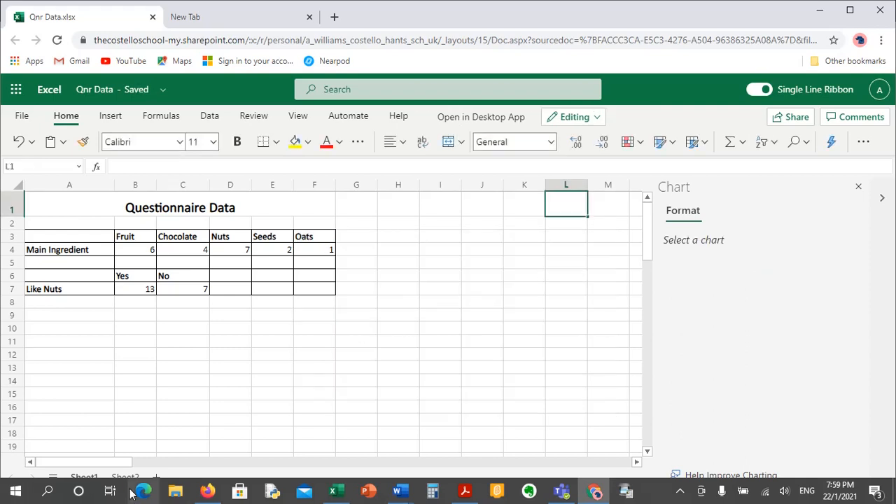
pyautogui.click(125, 478)
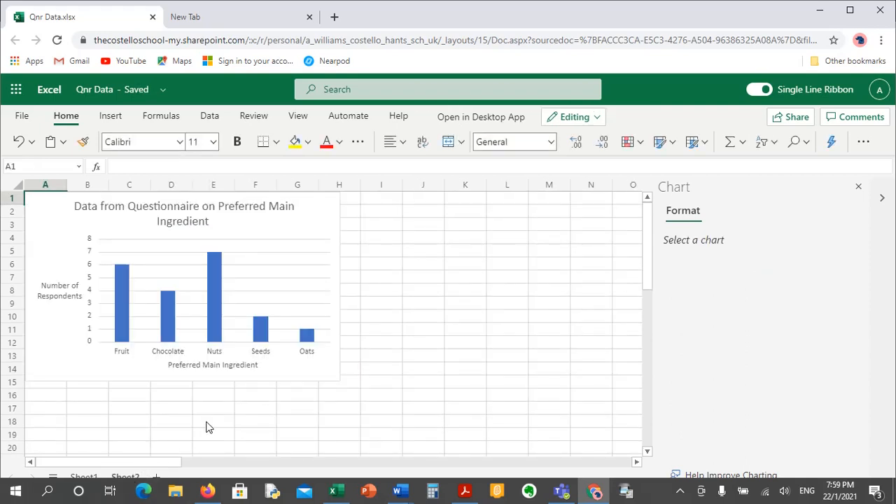
pyautogui.scroll(-2, 207, 413)
pyautogui.scroll(-5, 205, 402)
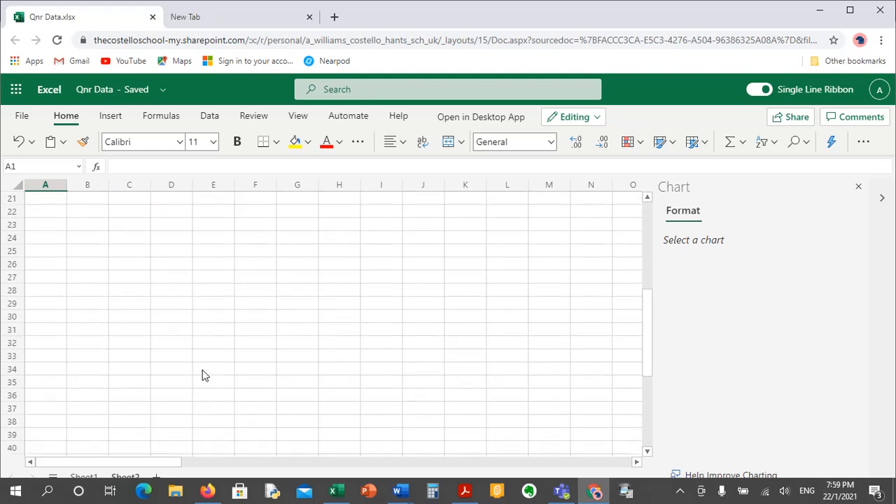
pyautogui.hotkey('ctrl', 'v')
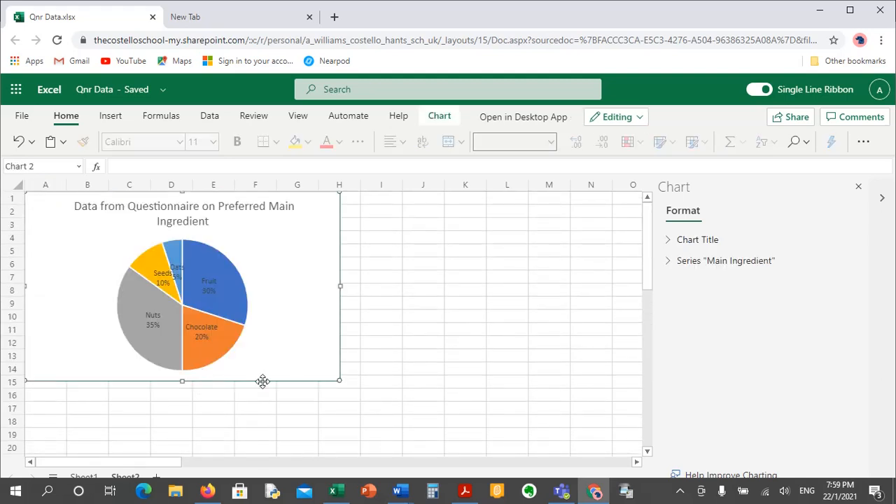
# Step: Shift the pasted pie chart off most of the column chart, spanning about columns F to N and ending near row 21
pyautogui.scroll(-5, 374, 334)
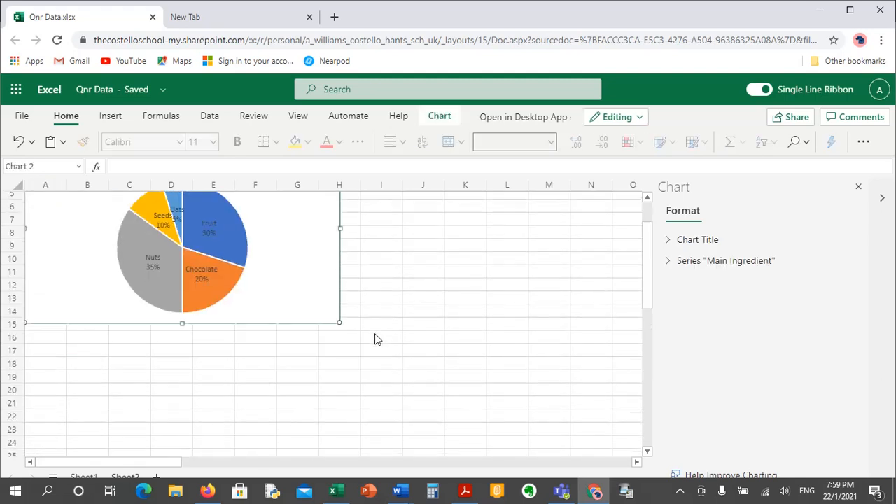
pyautogui.scroll(5, 373, 344)
pyautogui.moveTo(245, 315); pyautogui.dragTo(489, 401)
pyautogui.scroll(-3, 465, 362)
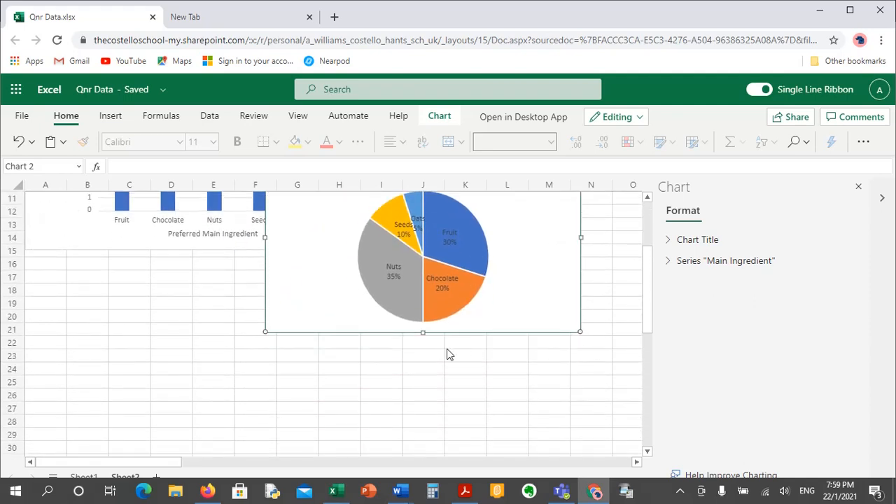
# Step: On Sheet1, switch off the single-line ribbon and insert a 2-D pie chart from the Like Nuts data in A6:C7
pyautogui.click(90, 477)
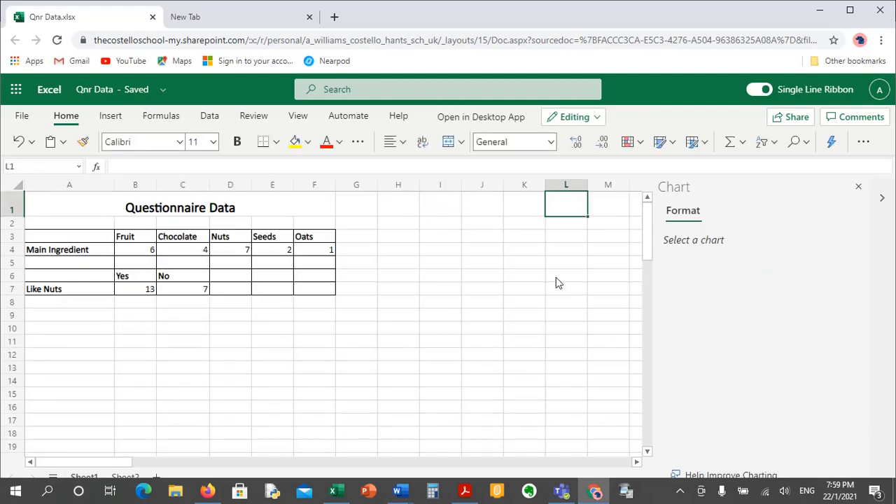
pyautogui.click(760, 90)
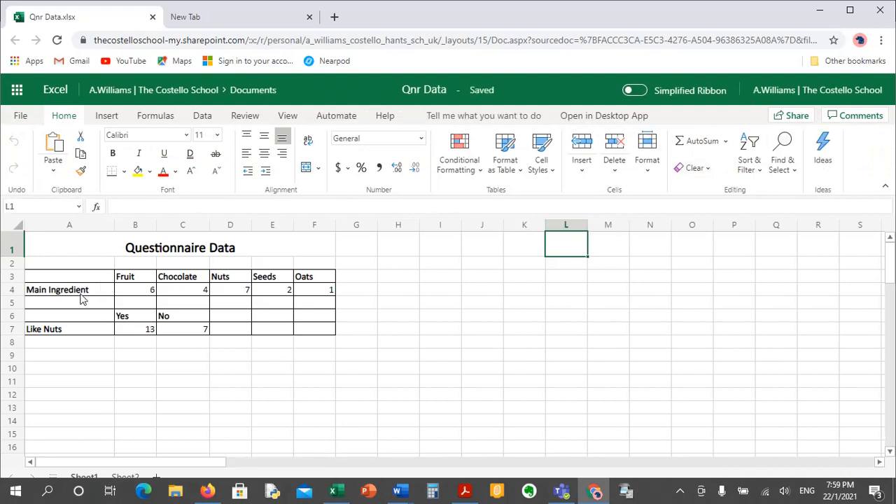
pyautogui.moveTo(54, 315); pyautogui.dragTo(176, 327)
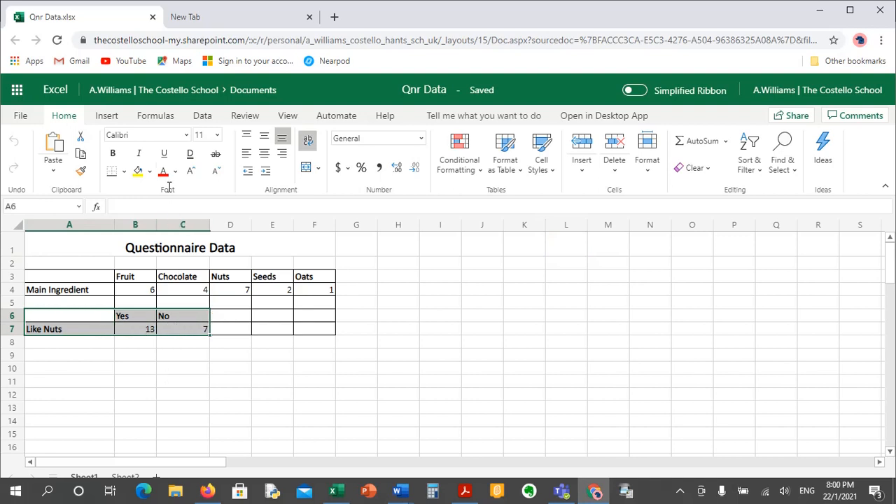
pyautogui.click(109, 118)
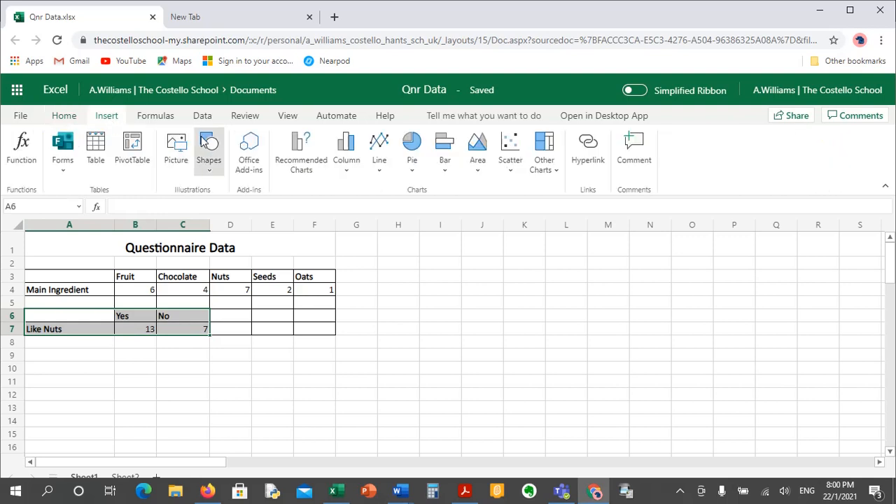
pyautogui.click(412, 155)
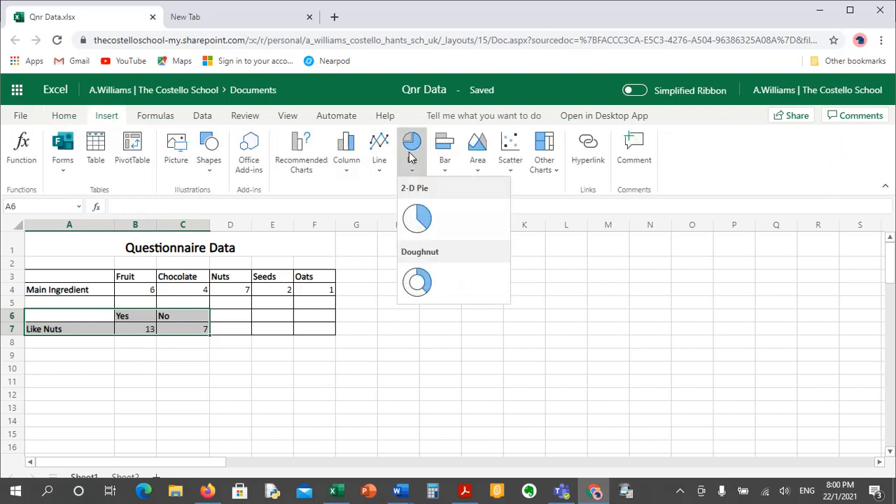
pyautogui.click(410, 215)
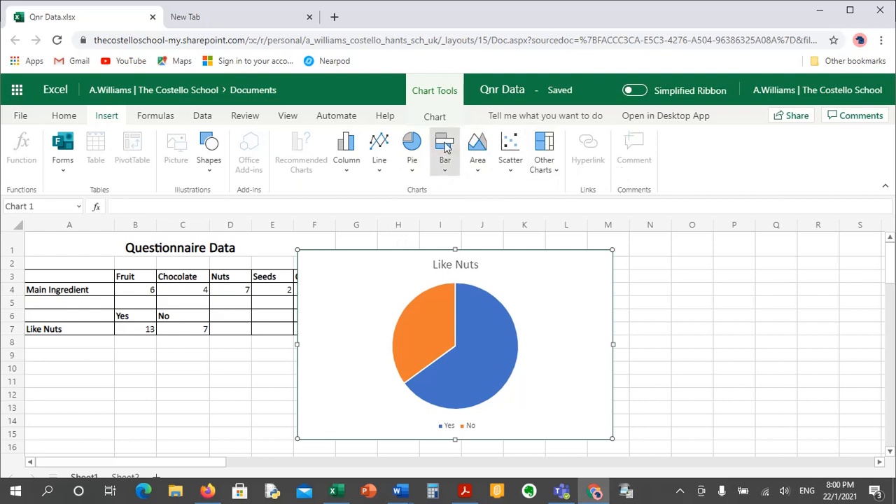
# Step: Turn off the Like Nuts pie chart's legend and add data labels centered on the slices
pyautogui.click(435, 117)
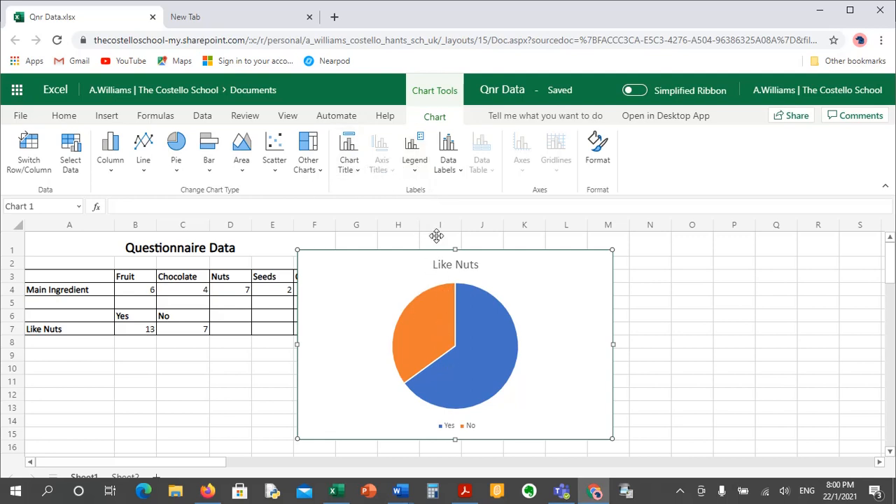
pyautogui.click(414, 176)
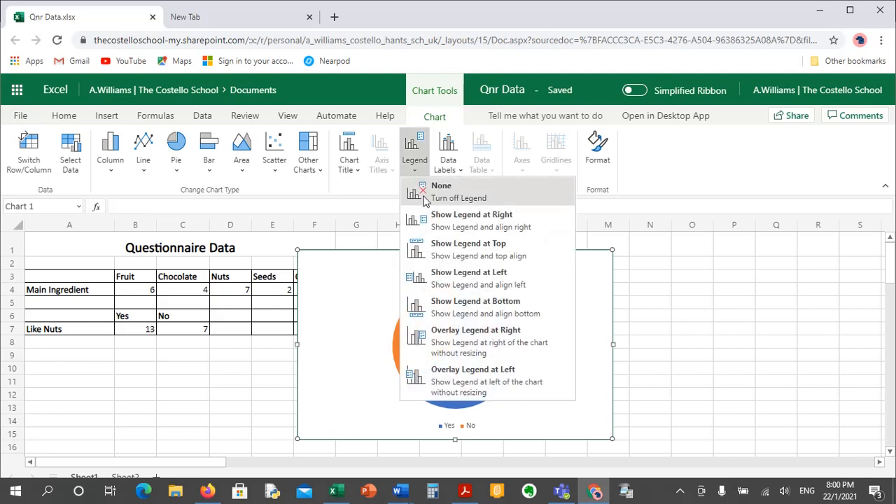
pyautogui.click(425, 200)
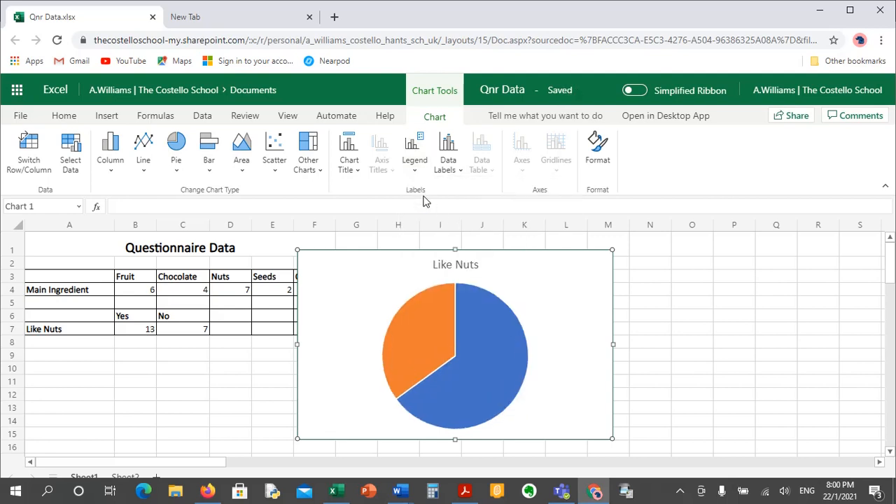
pyautogui.click(597, 154)
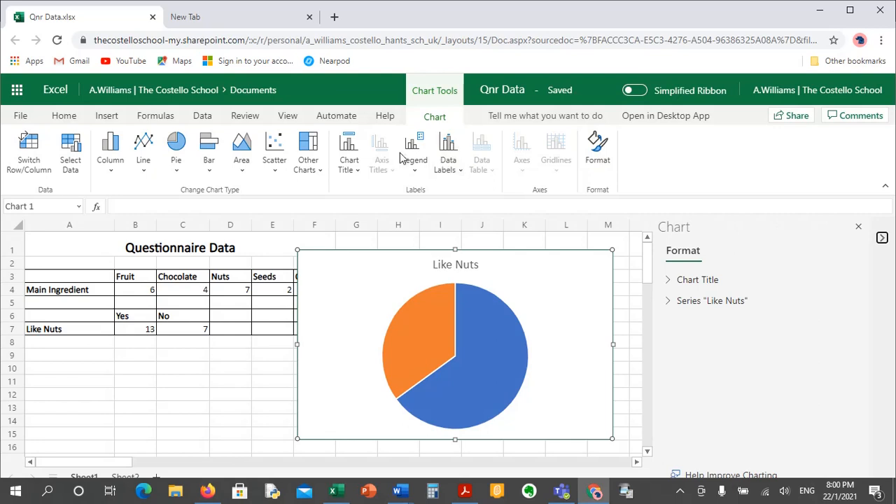
pyautogui.click(451, 164)
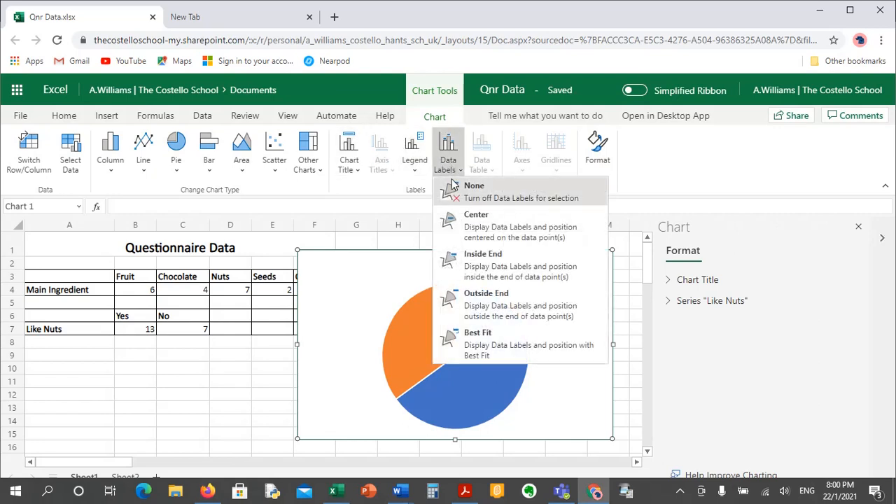
pyautogui.click(474, 229)
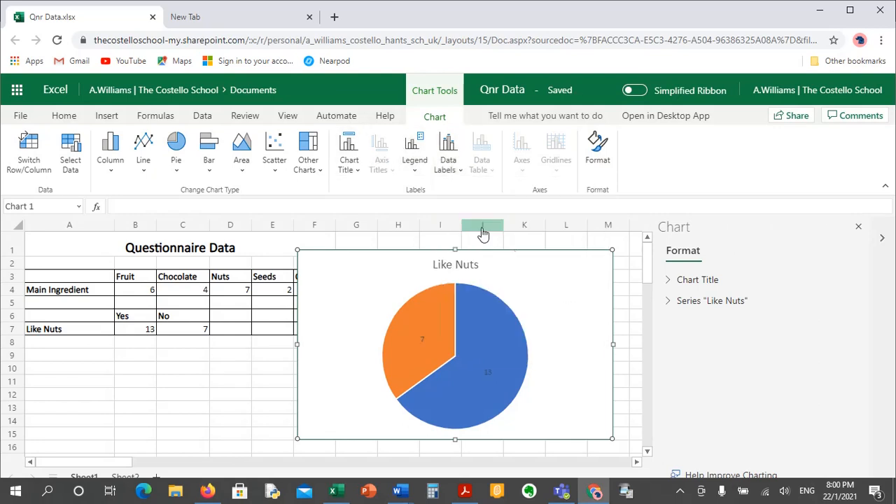
# Step: Set the Like Nuts pie chart's data labels to show percentage and category name instead of value
pyautogui.click(670, 302)
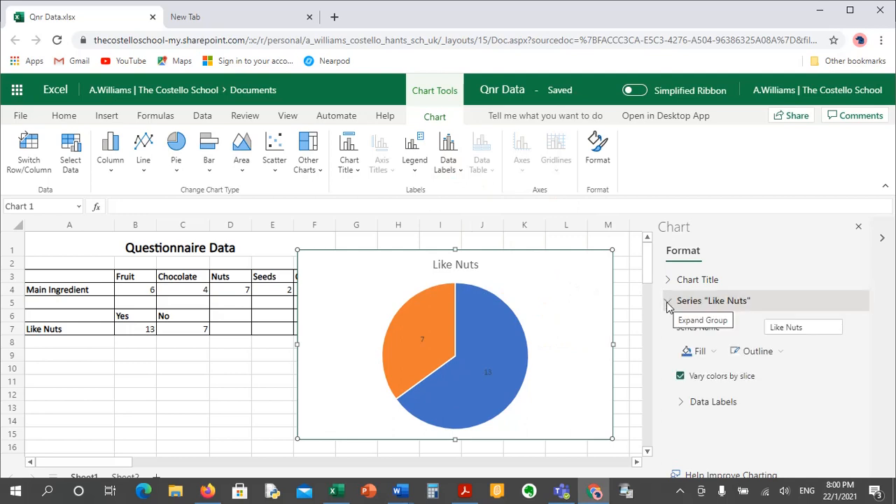
pyautogui.click(682, 402)
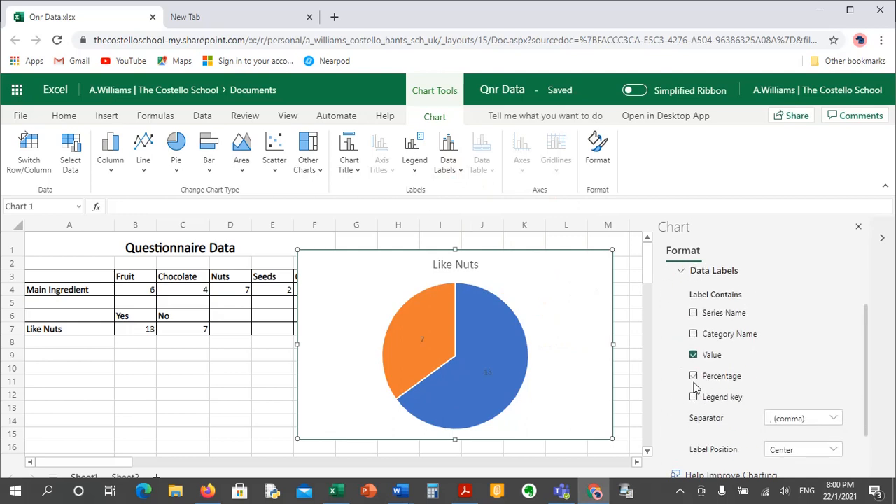
pyautogui.click(694, 376)
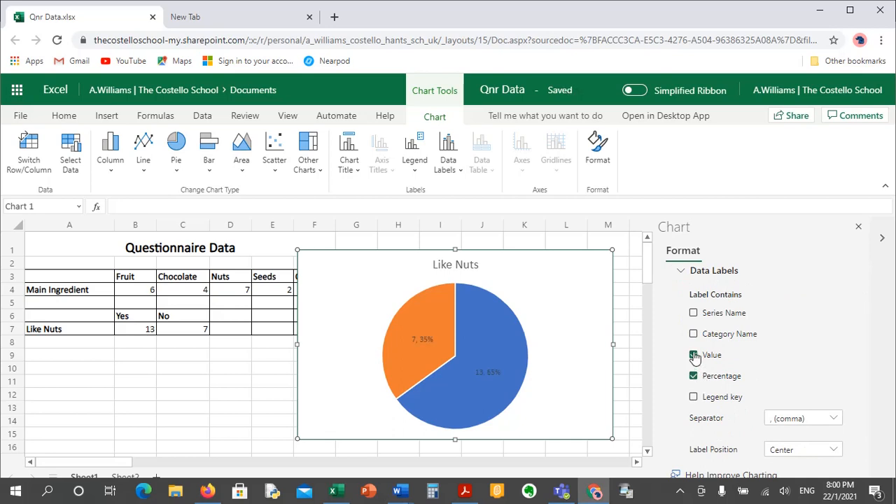
pyautogui.click(694, 355)
pyautogui.click(694, 335)
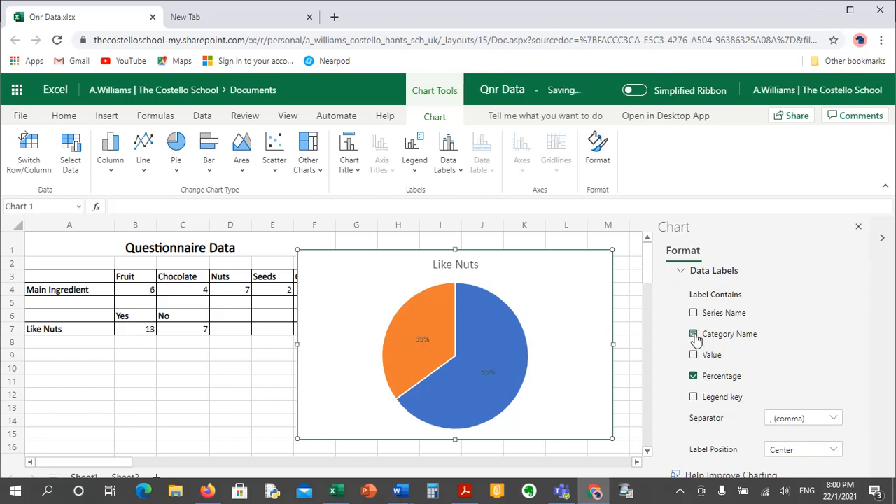